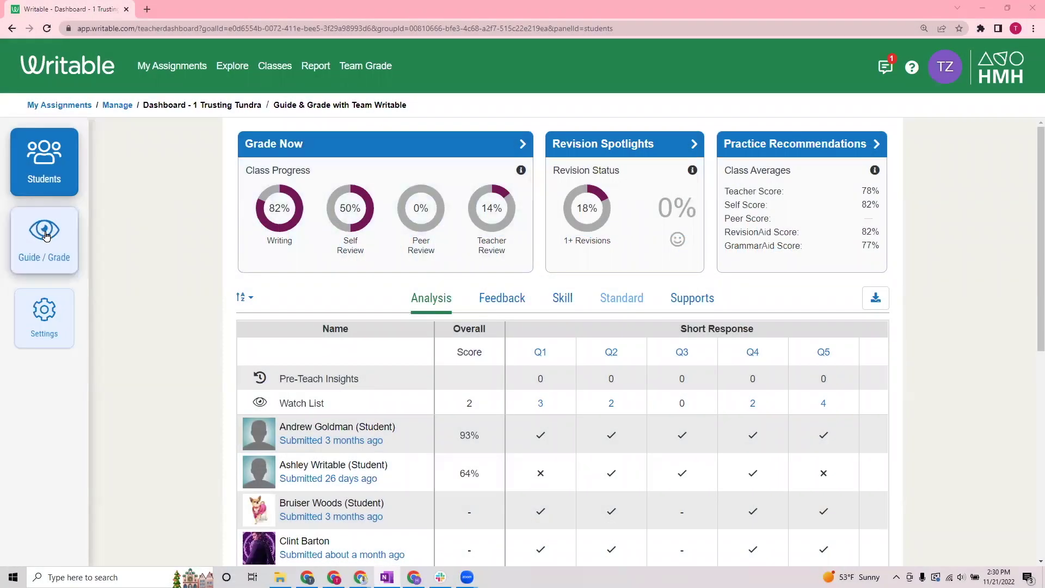
# Step: Open Guide / Grade and switch Section 1's question view to the Hot Text Question
pyautogui.click(45, 236)
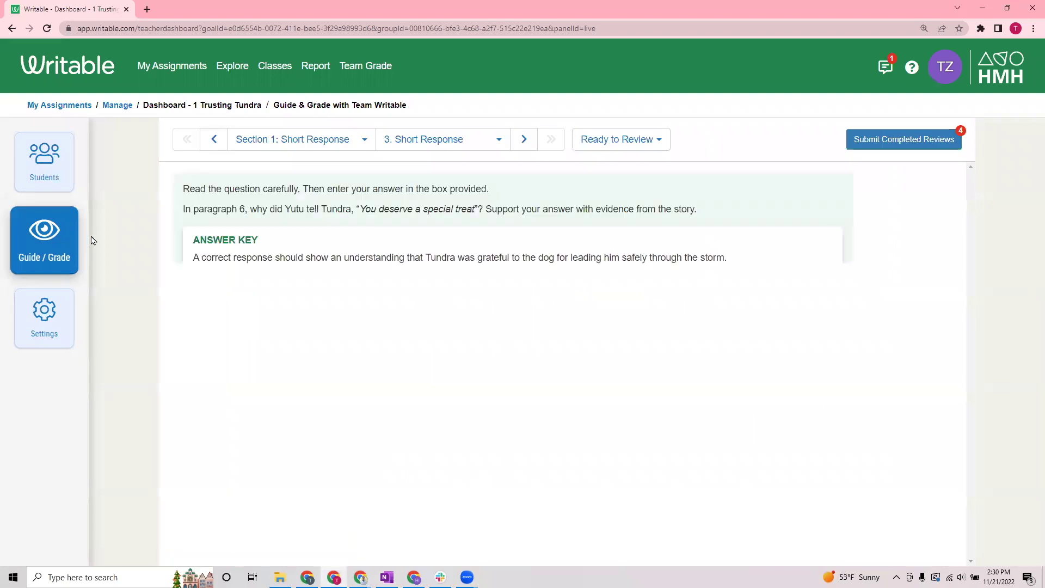
pyautogui.click(289, 143)
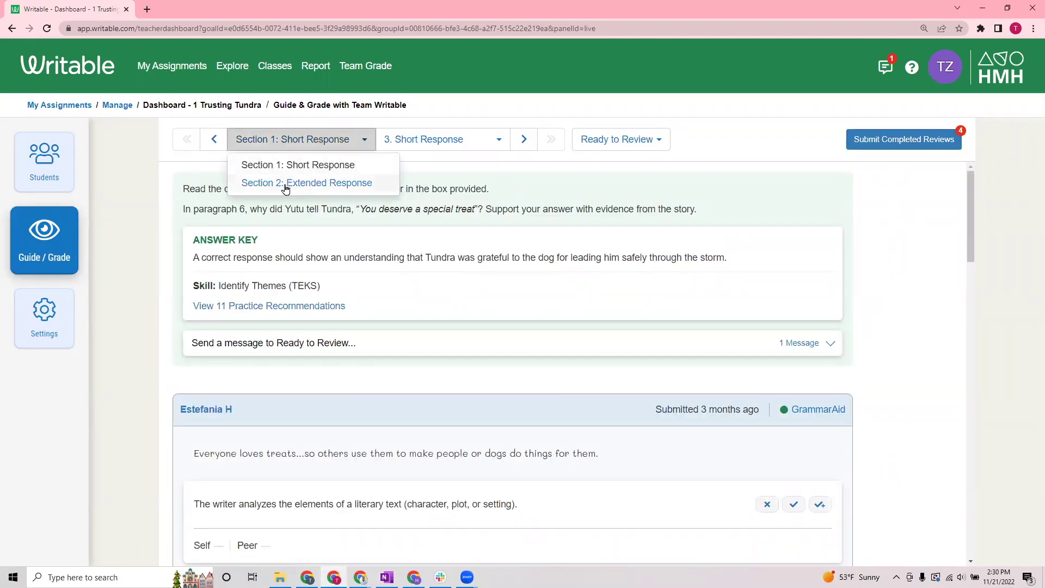
pyautogui.click(426, 143)
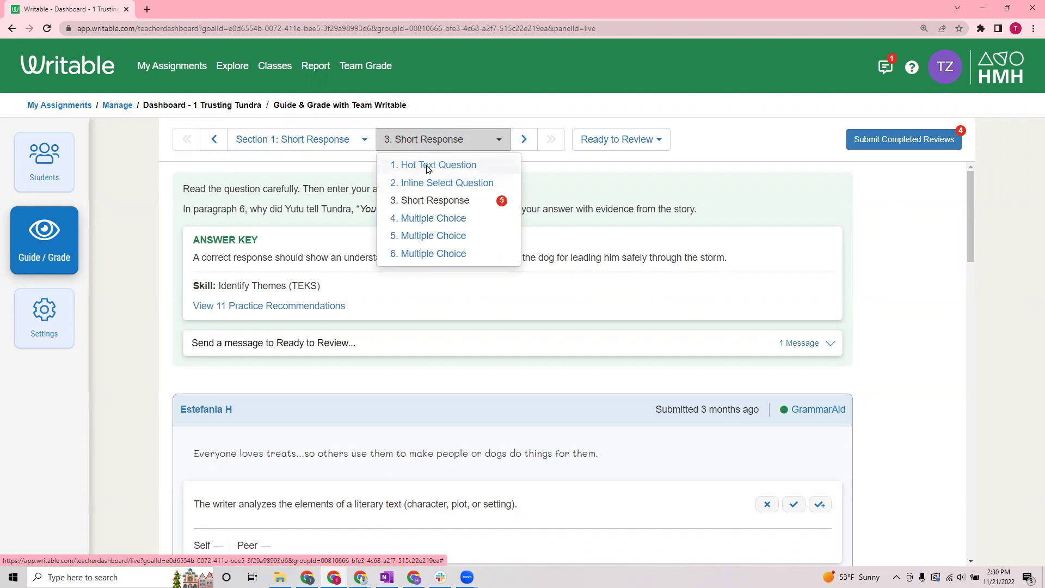
pyautogui.click(426, 168)
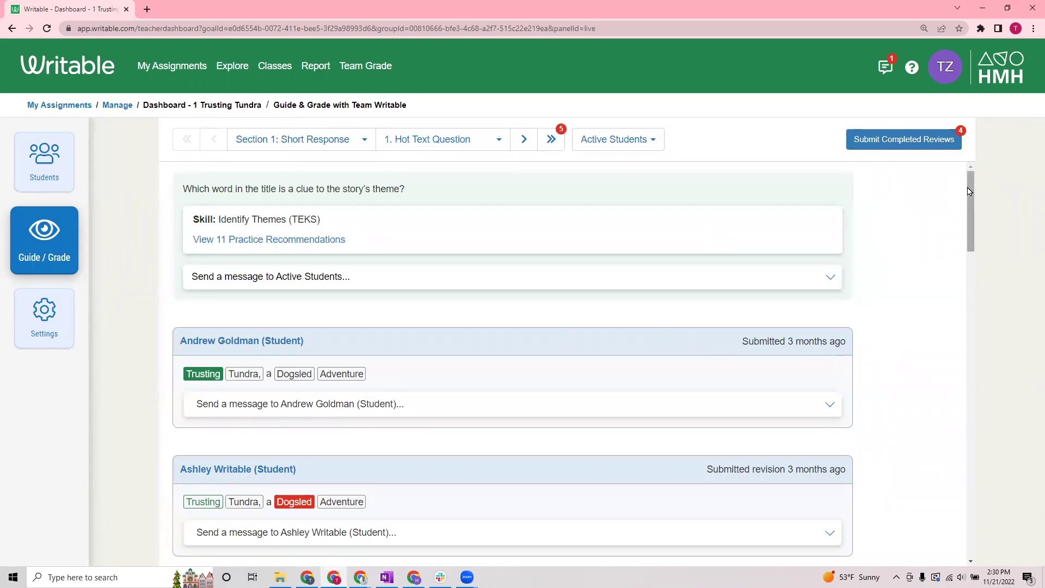
pyautogui.moveTo(970, 192)
pyautogui.mouseDown()
pyautogui.moveTo(969, 287)
pyautogui.moveTo(997, 417)
pyautogui.mouseUp()
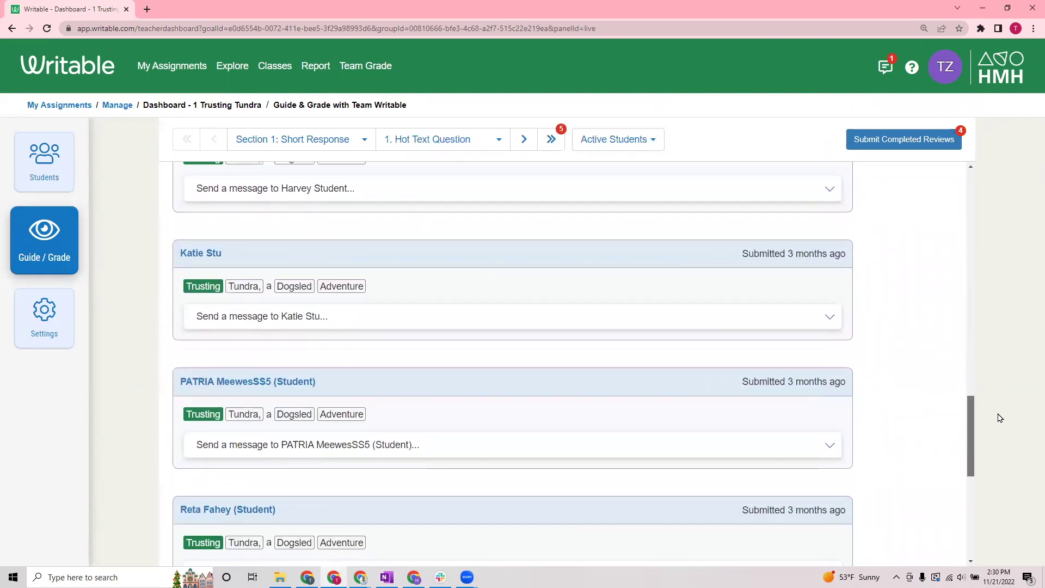
pyautogui.scroll(3, 998, 415)
pyautogui.scroll(5, 947, 286)
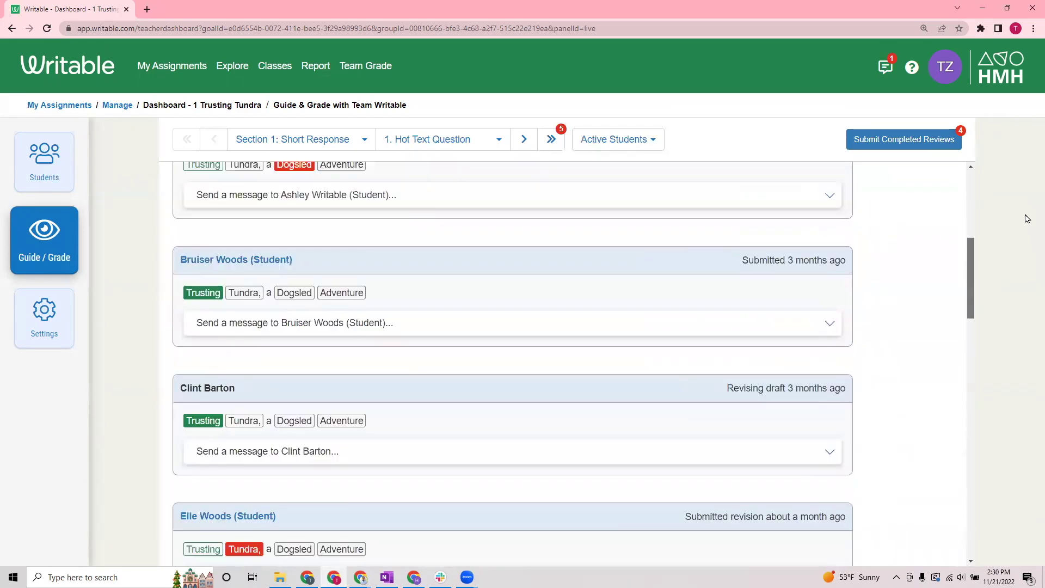
pyautogui.scroll(5, 894, 150)
# Step: Switch the question selection back to 3. Short Response
pyautogui.click(427, 151)
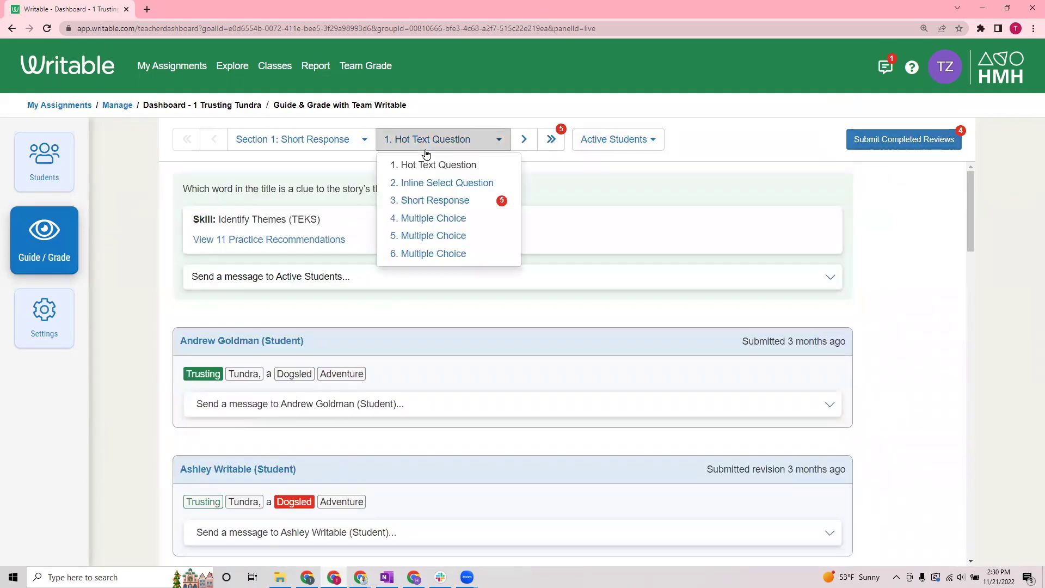
pyautogui.click(433, 201)
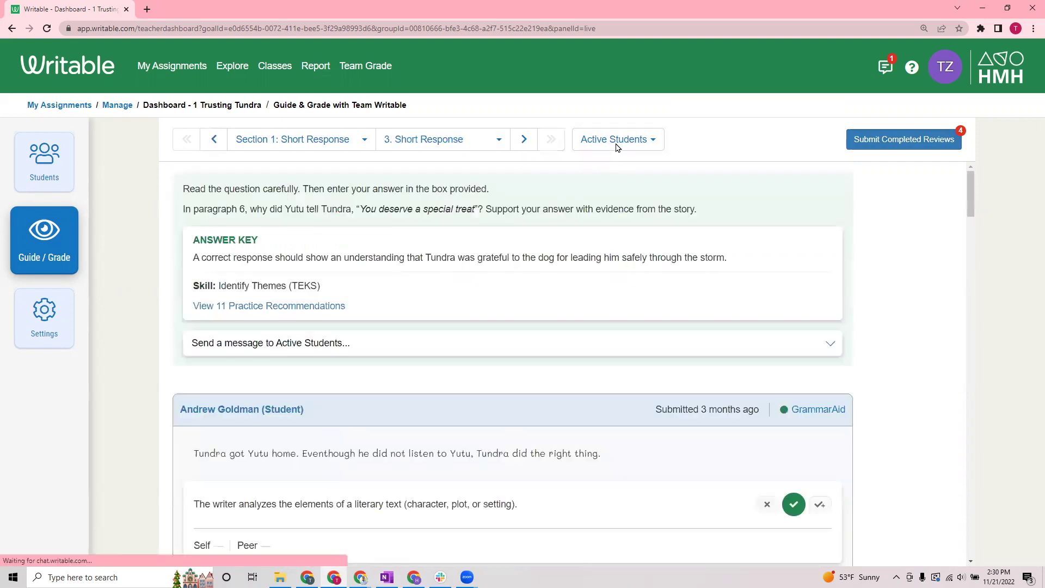
# Step: Filter responses to On Watch: GrammarAid and start a message to that group
pyautogui.click(618, 143)
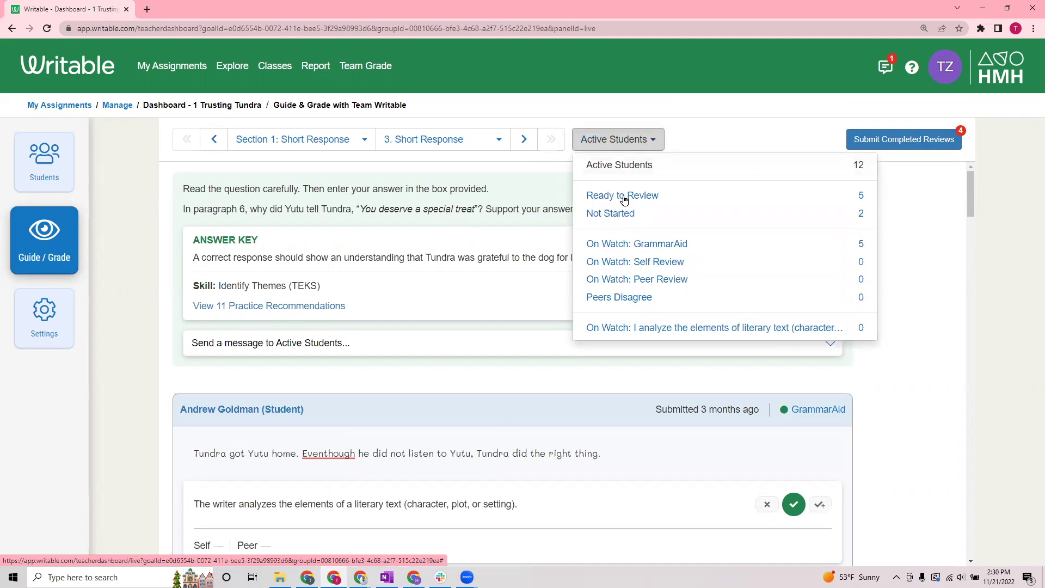
pyautogui.click(644, 244)
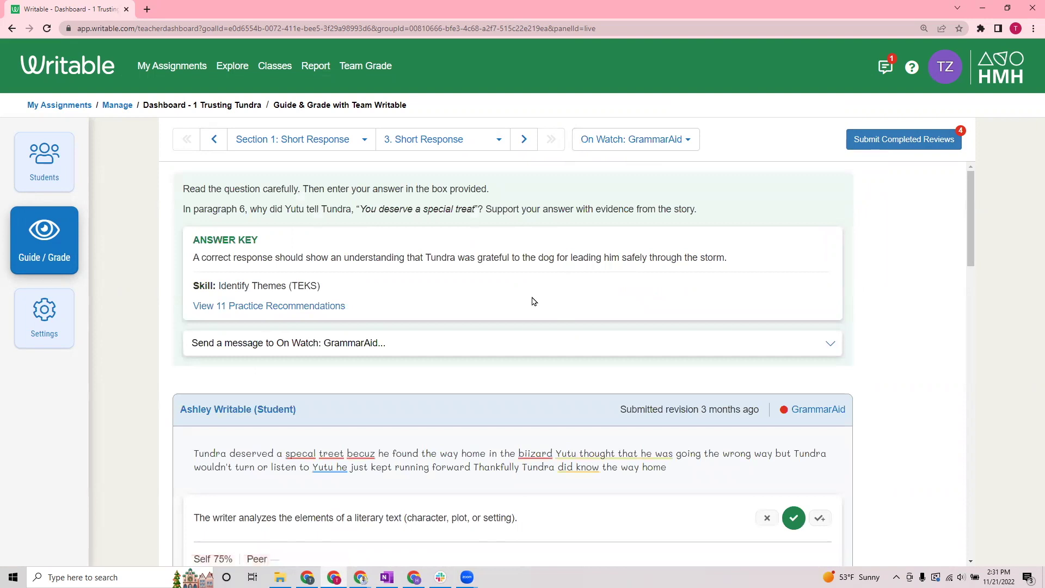
pyautogui.click(831, 348)
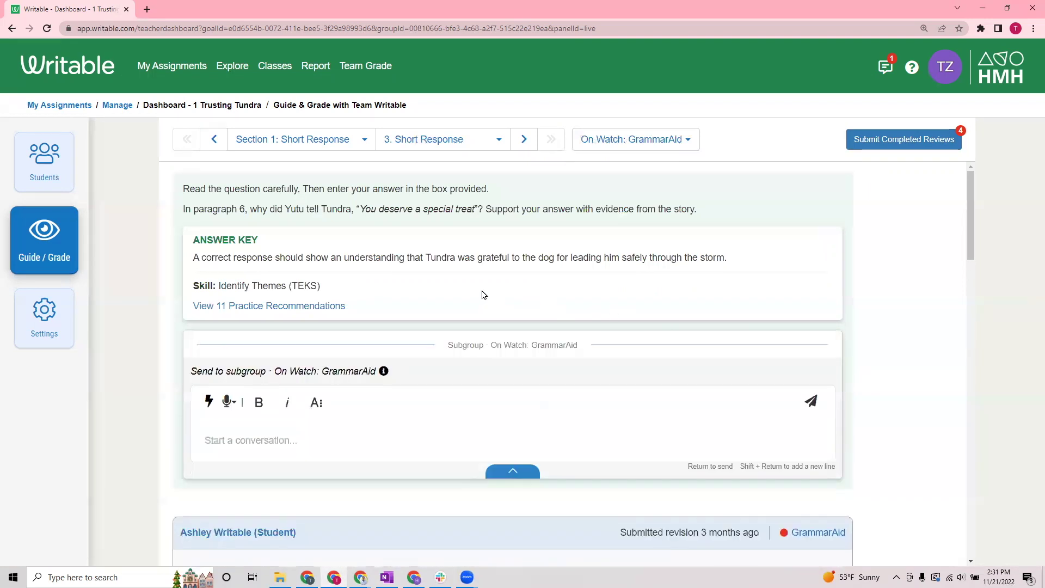
pyautogui.scroll(-1, 482, 295)
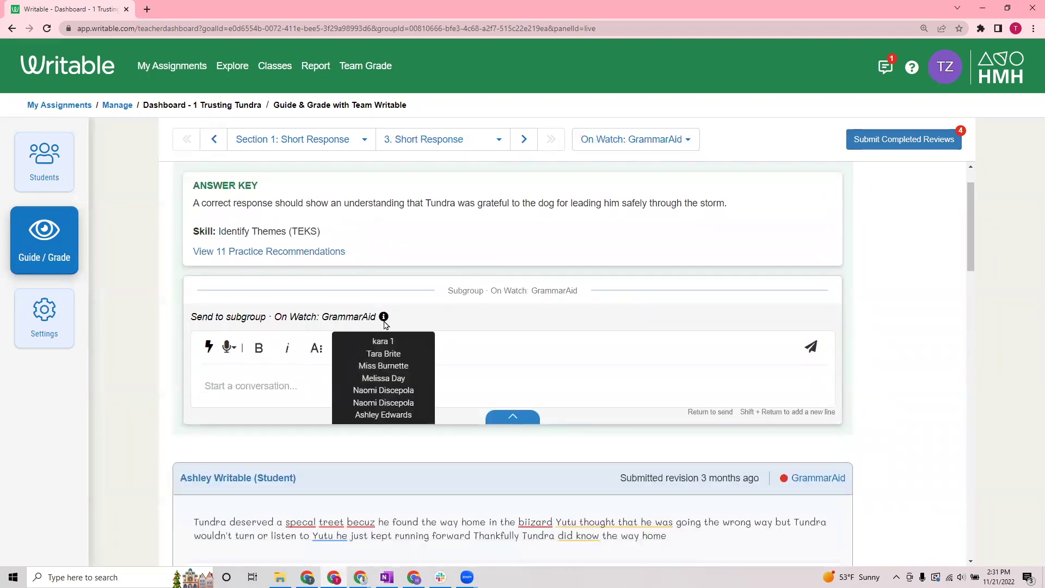
pyautogui.scroll(-1, 908, 364)
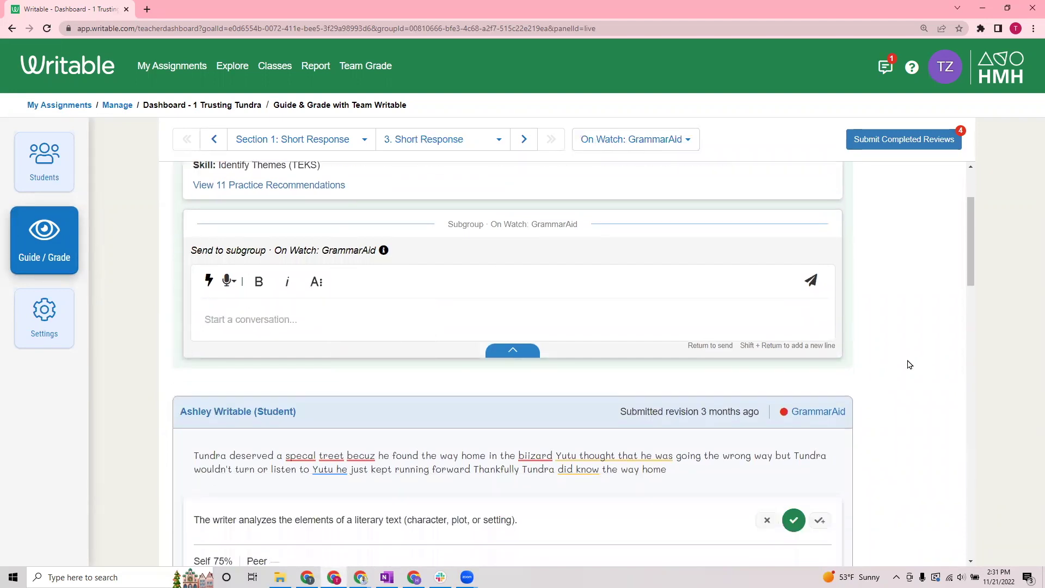
pyautogui.scroll(-2, 909, 365)
pyautogui.scroll(-1, 905, 359)
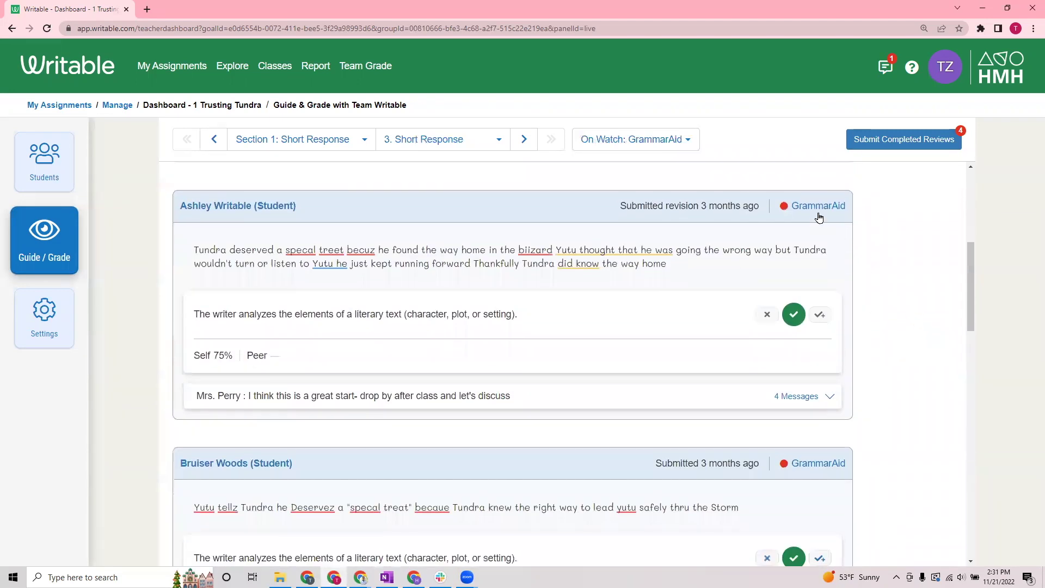
pyautogui.scroll(1, 814, 215)
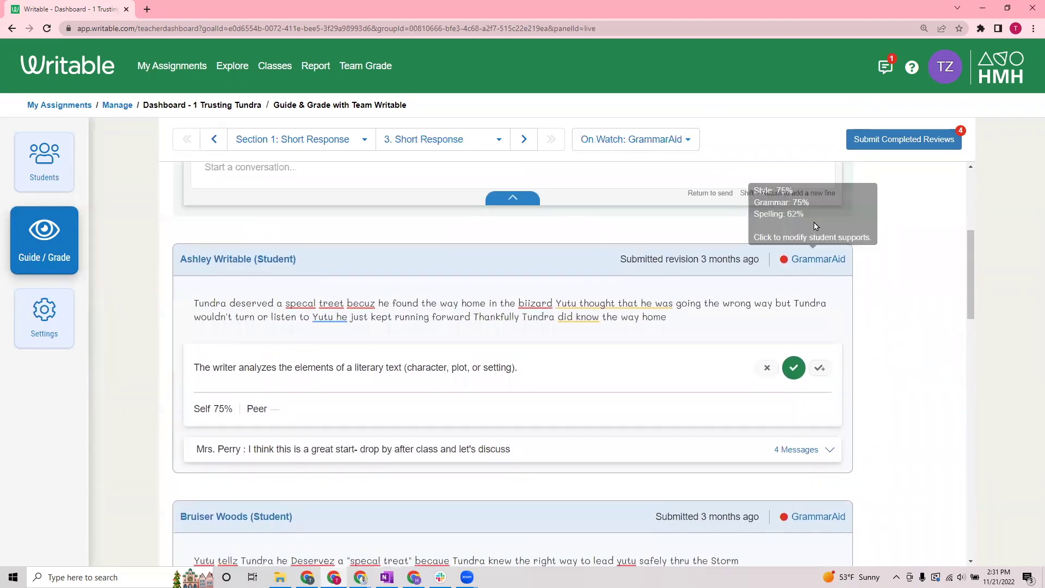
# Step: Turn on GrammarAid in Ashley Writable's student supports and save the settings
pyautogui.click(807, 261)
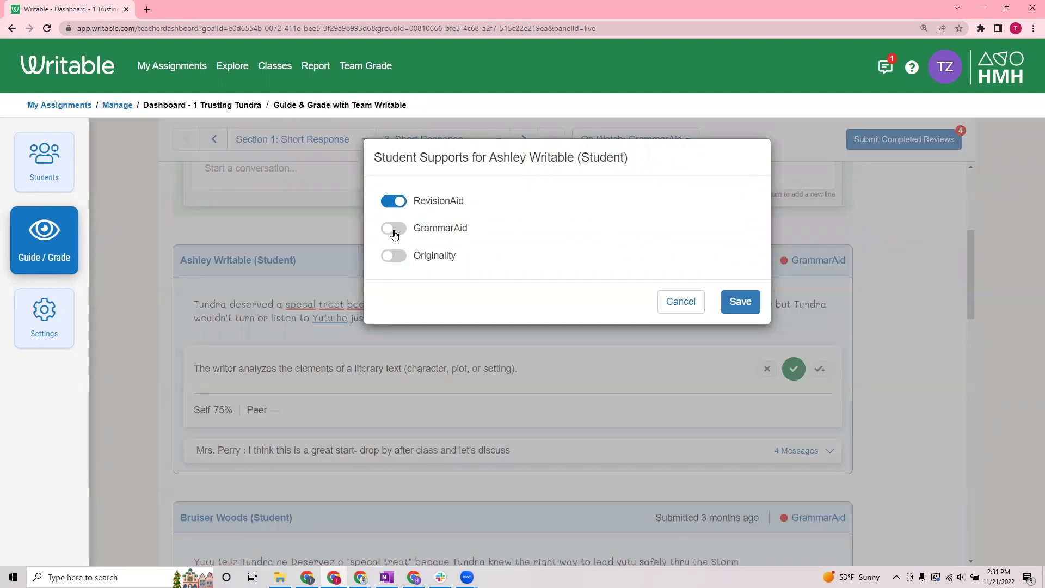
pyautogui.click(394, 234)
pyautogui.click(745, 309)
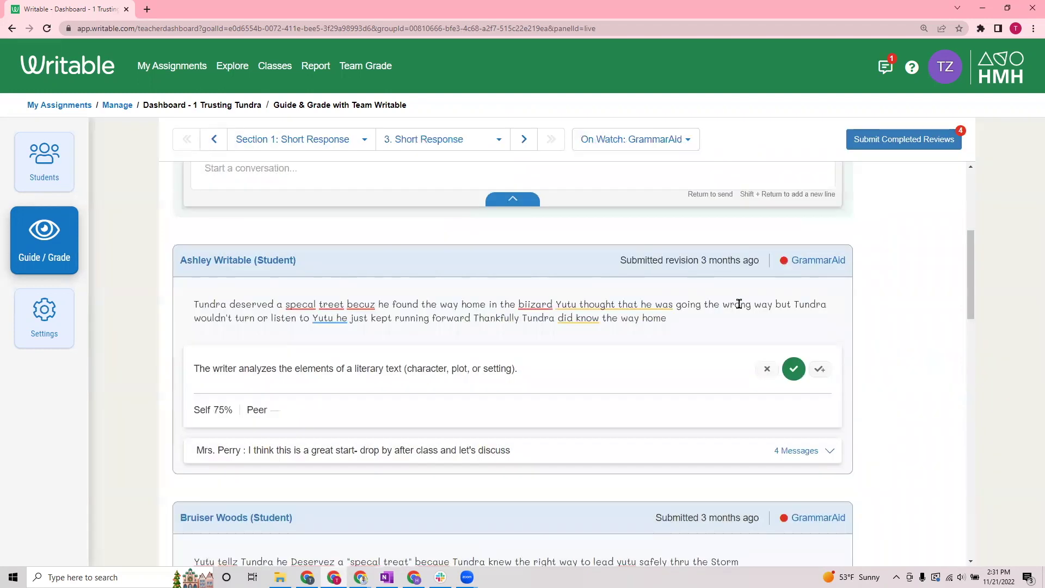
pyautogui.scroll(-1, 756, 384)
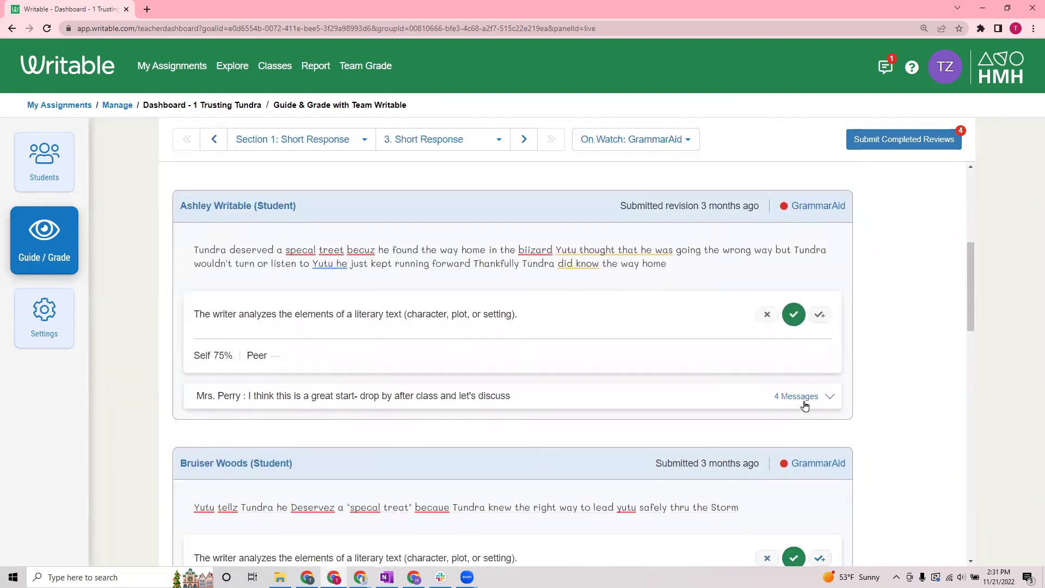
# Step: Send Ashley a reminder in her message thread to use her GrammarAid feedback
pyautogui.click(804, 406)
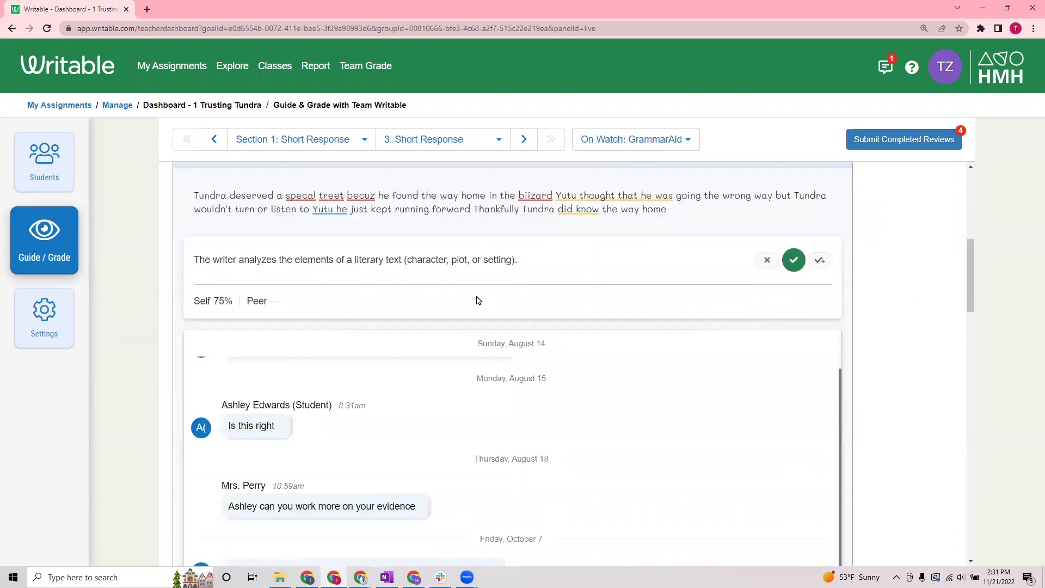
pyautogui.scroll(-3, 460, 319)
pyautogui.write('Ashley, please access your GrammarAid feedback to help you edit your writing.')
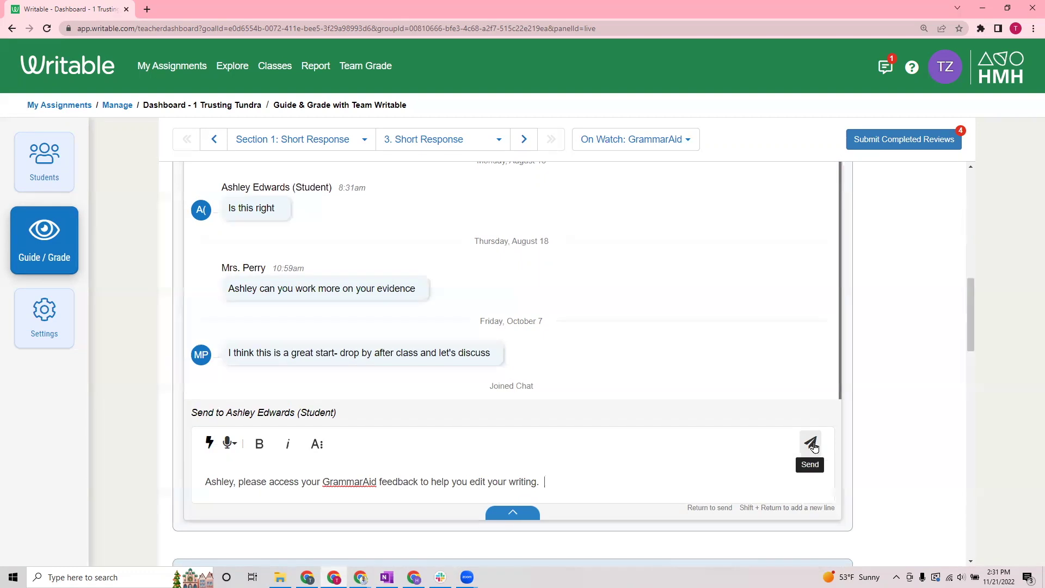
pyautogui.click(810, 444)
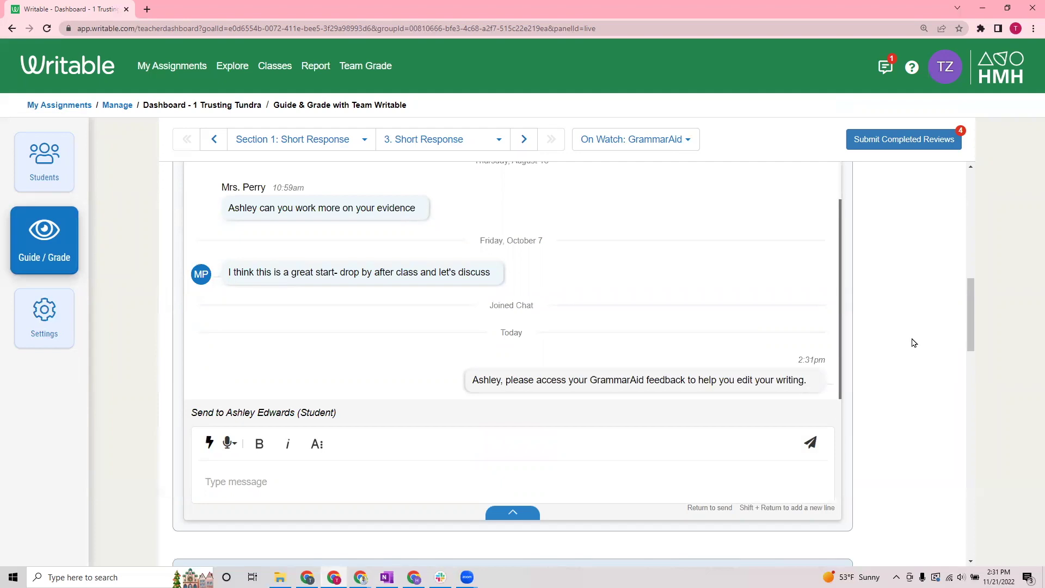
pyautogui.scroll(3, 910, 343)
pyautogui.scroll(2, 908, 343)
pyautogui.scroll(2, 904, 343)
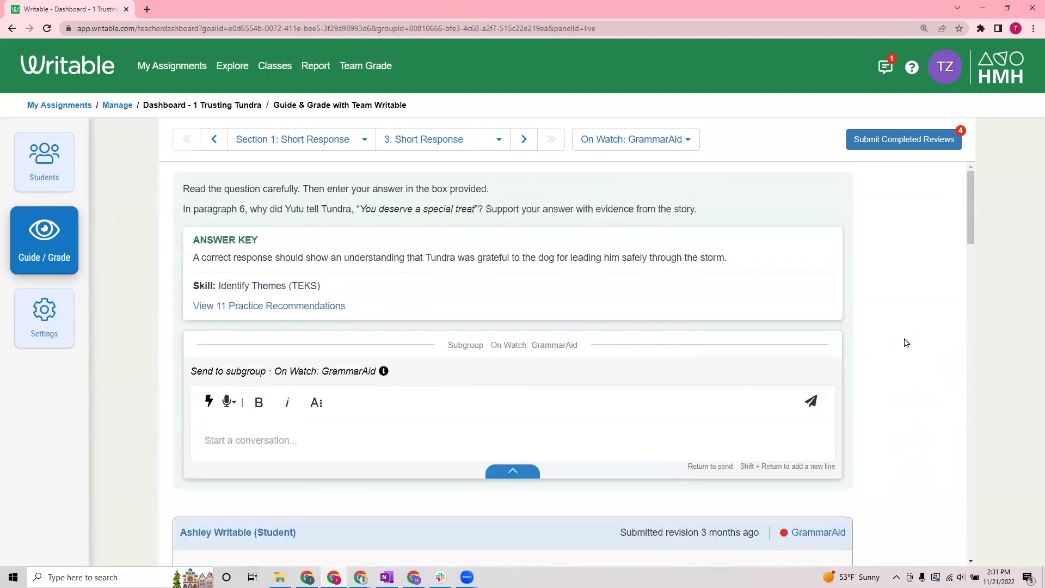
# Step: Filter to Ready to Review, score two responses as partially meeting the criterion, and submit
pyautogui.click(654, 143)
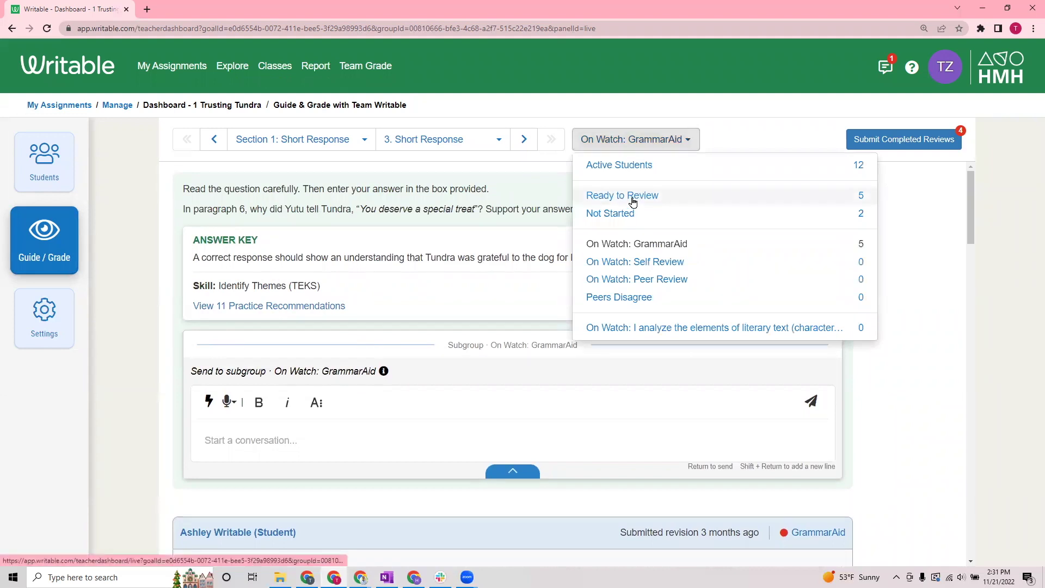
pyautogui.click(633, 199)
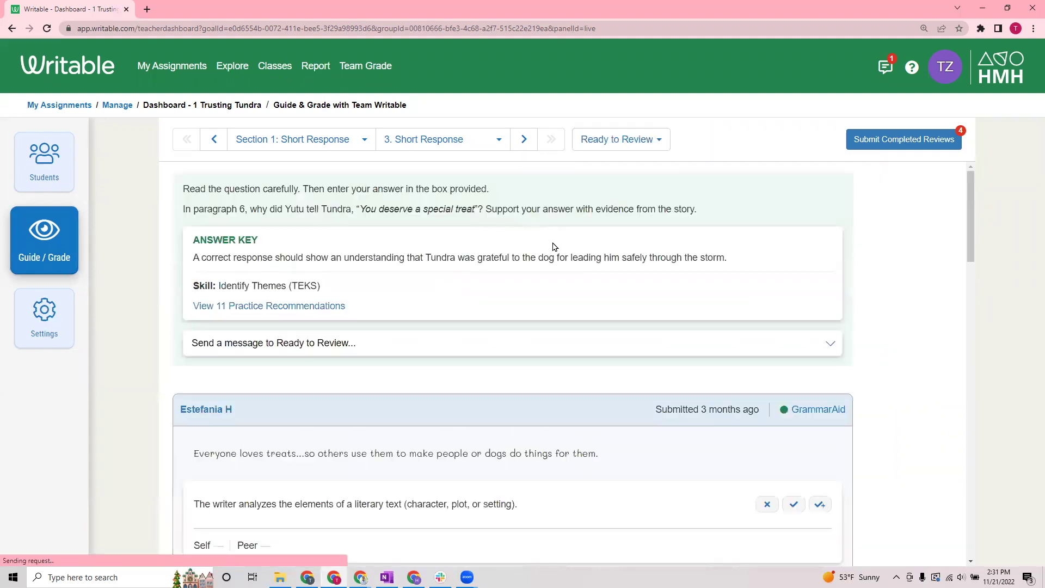
pyautogui.scroll(-2, 555, 245)
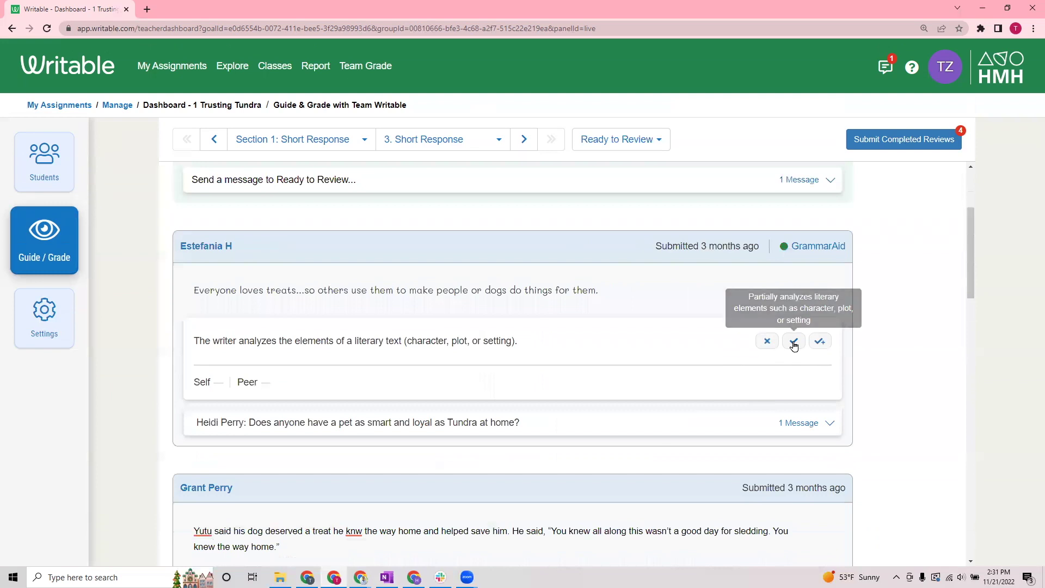
pyautogui.click(793, 340)
pyautogui.scroll(-1, 646, 340)
pyautogui.scroll(-1, 665, 352)
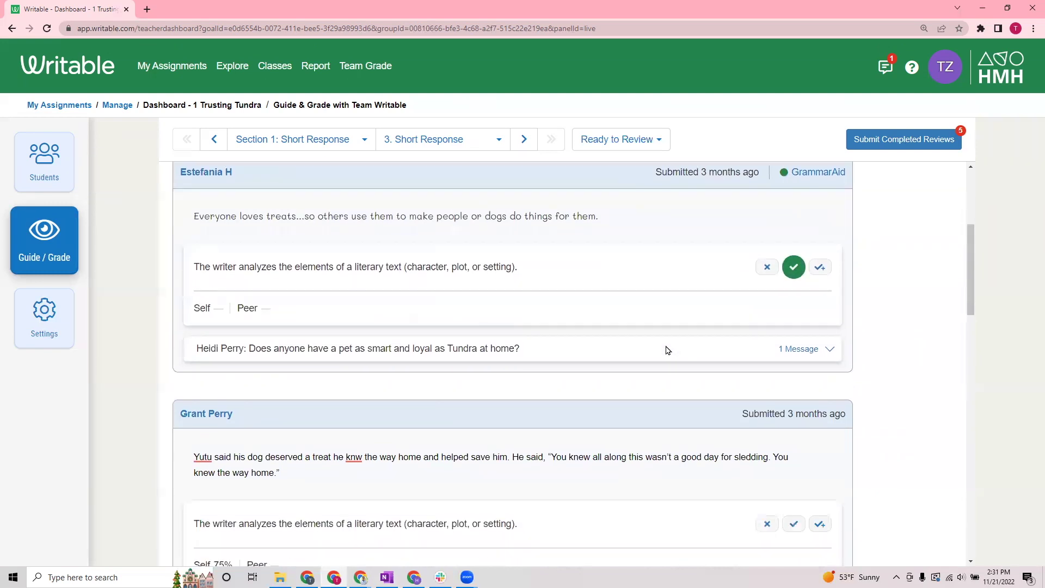
pyautogui.click(793, 489)
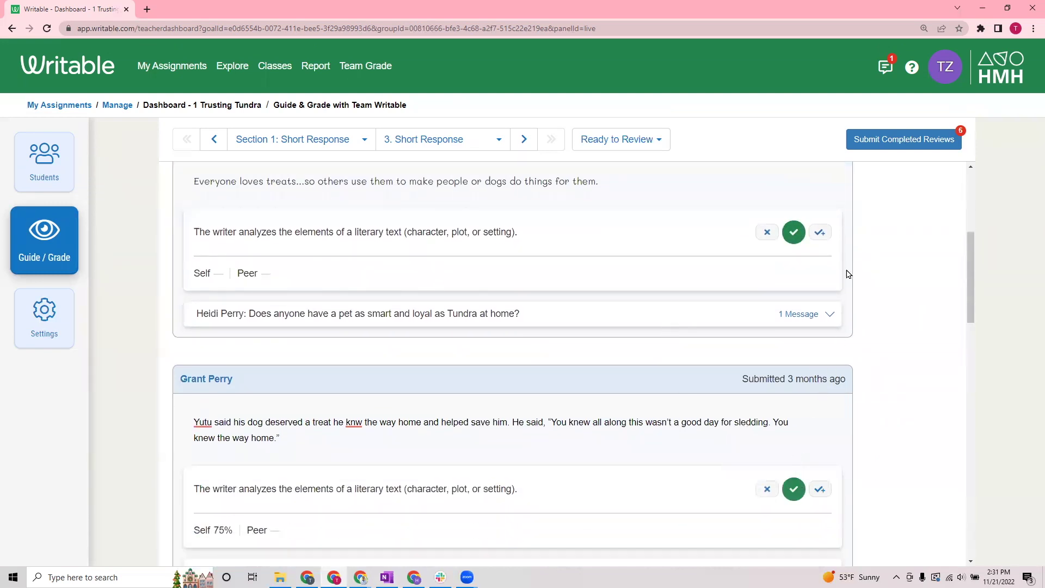
pyautogui.click(885, 148)
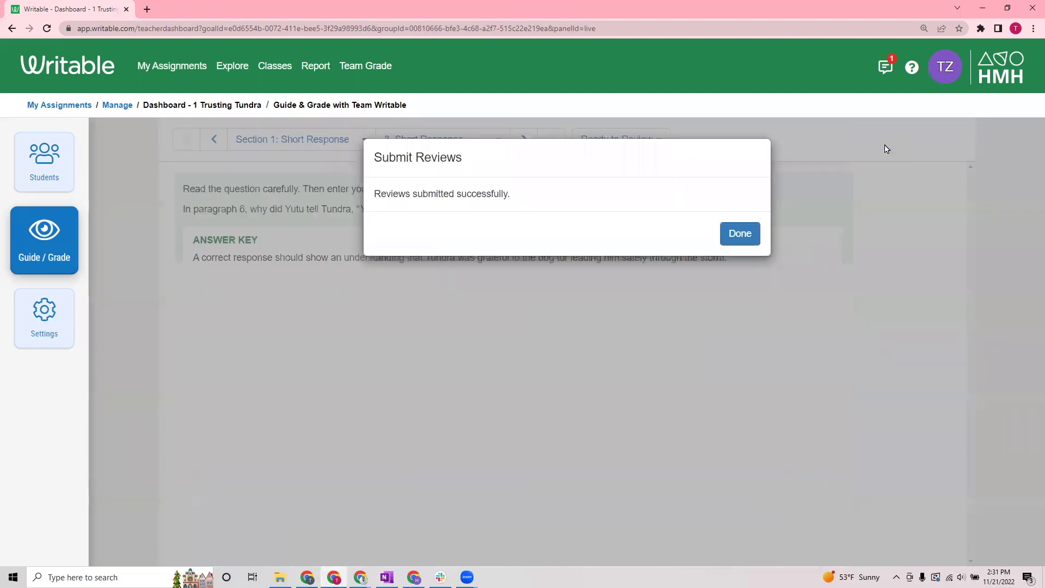
pyautogui.click(746, 241)
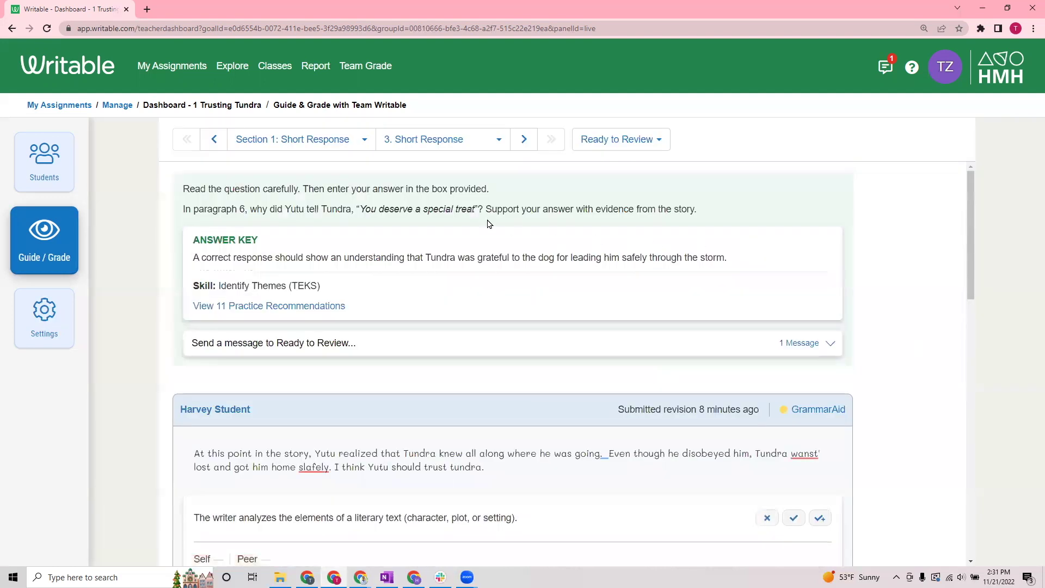
pyautogui.click(283, 308)
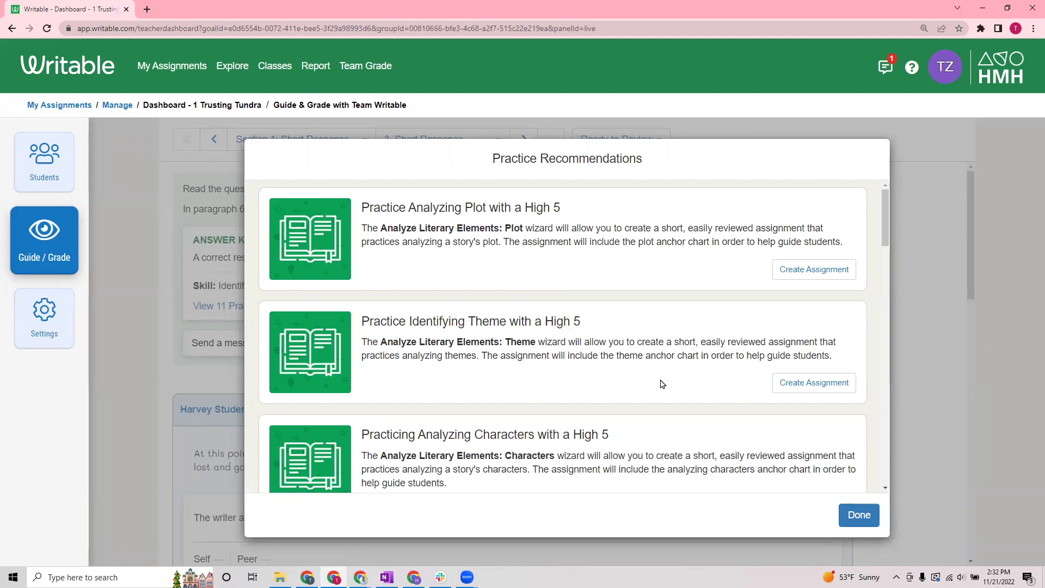
pyautogui.click(858, 515)
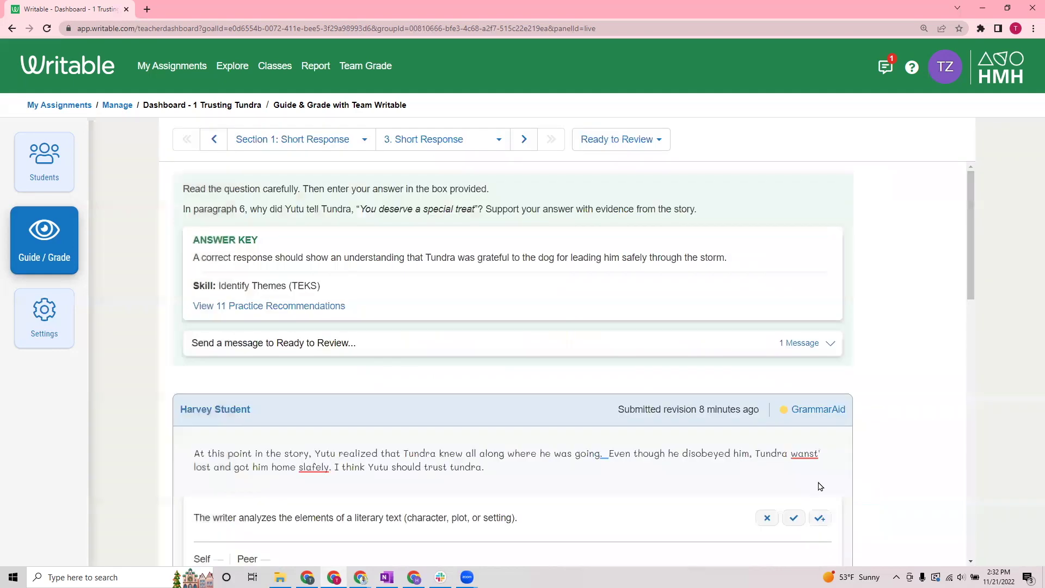
# Step: Choose Section 2: Extended Response from the section list
pyautogui.click(326, 141)
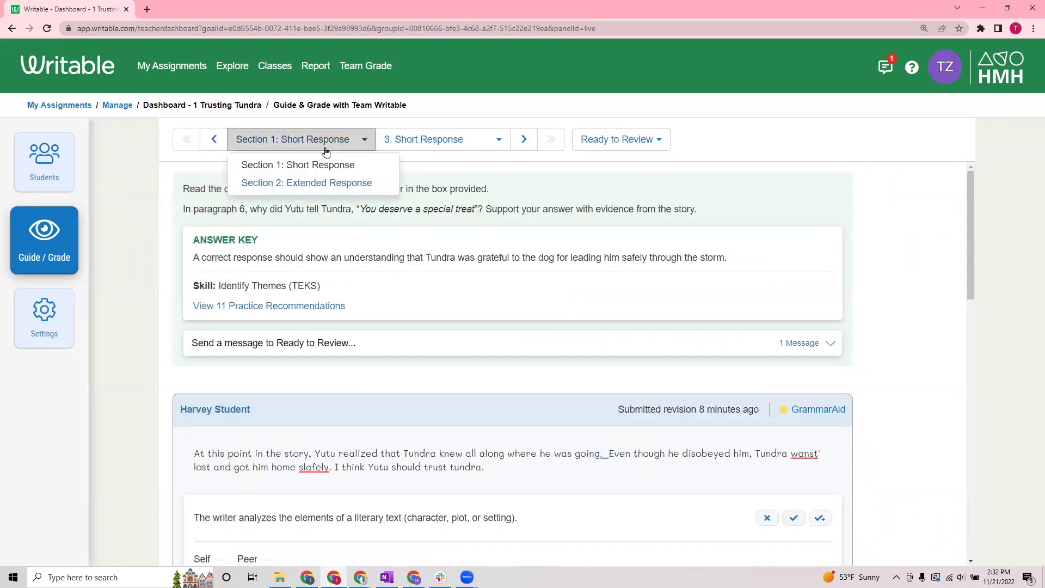
pyautogui.click(312, 183)
pyautogui.scroll(-2, 686, 263)
pyautogui.scroll(-2, 857, 257)
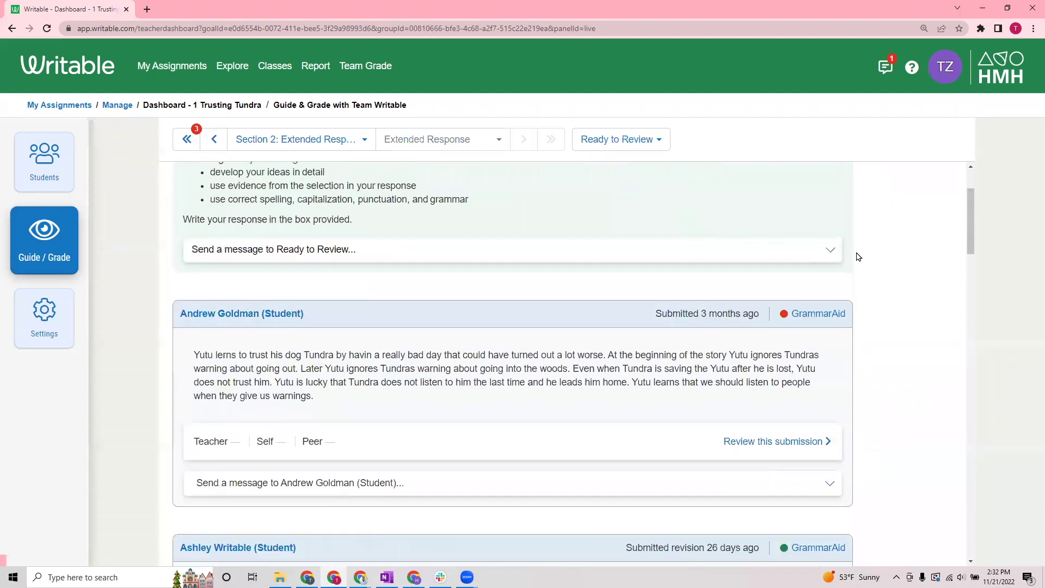